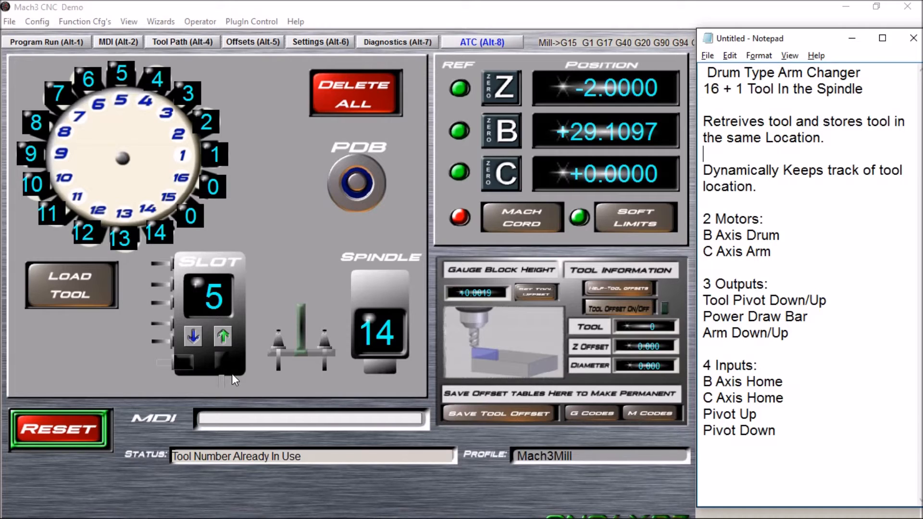
type("e")
key("BackSpace")
- Toggle the power draw bar (PDB) on and back off repeatedly to demonstrate its manual control
left_click(357, 187)
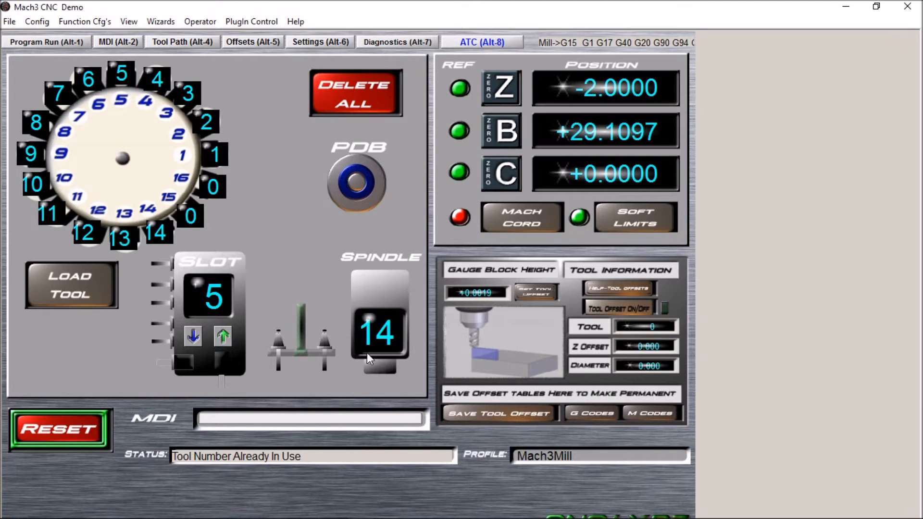
left_click(360, 185)
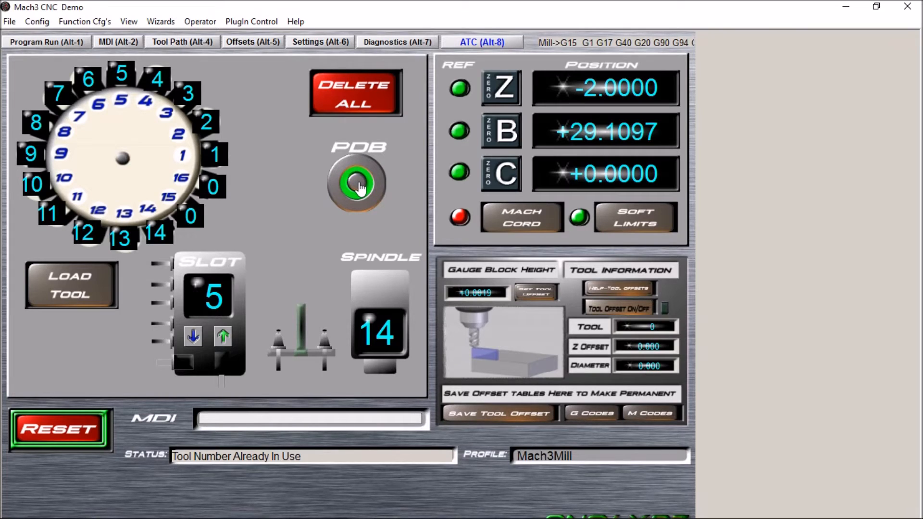
left_click(359, 187)
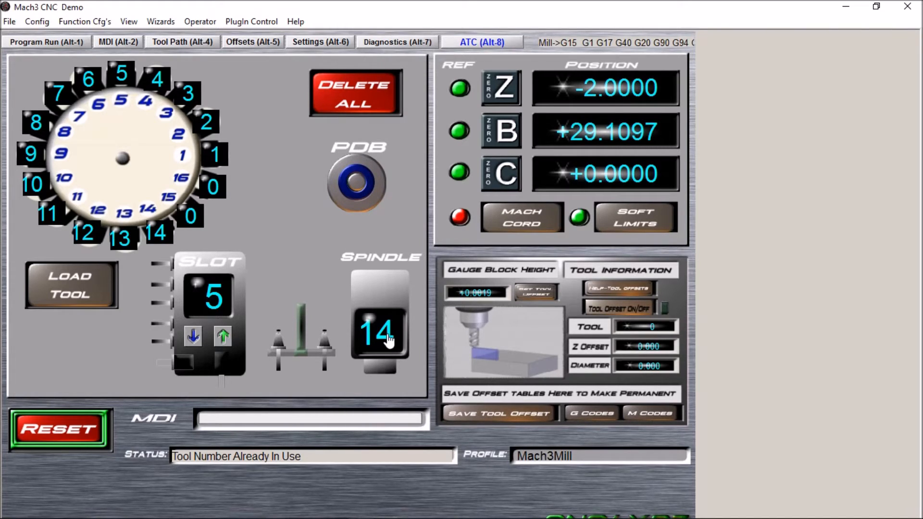
left_click(357, 184)
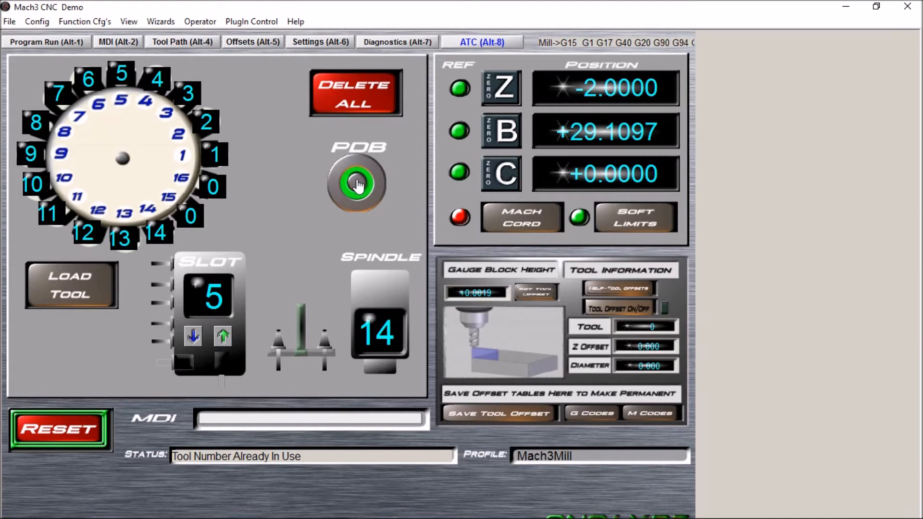
left_click(357, 184)
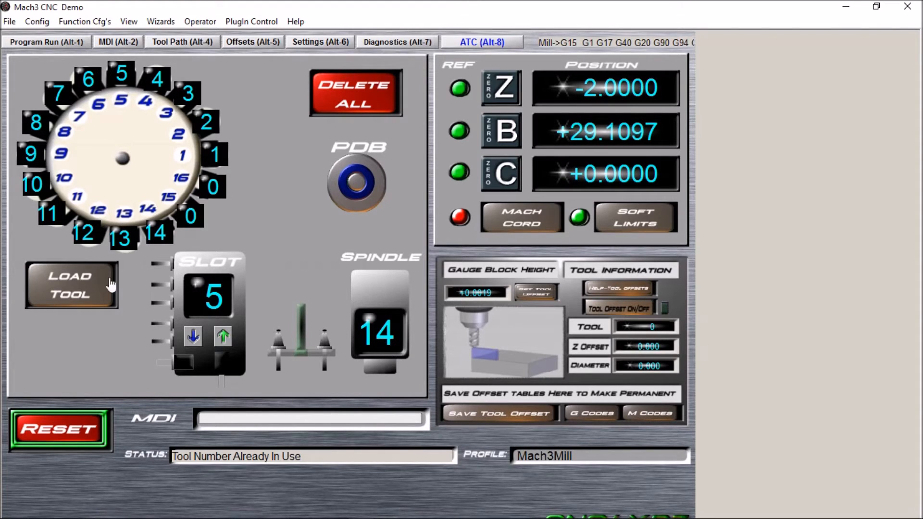
- Try to load tool 14 from the spindle into the drum and dismiss the duplicate-tool dialog
left_click(82, 291)
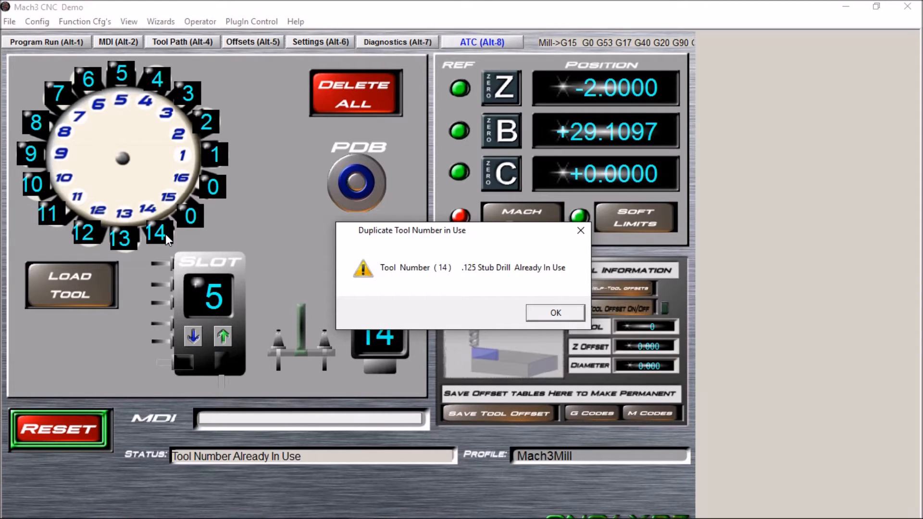
left_click(559, 313)
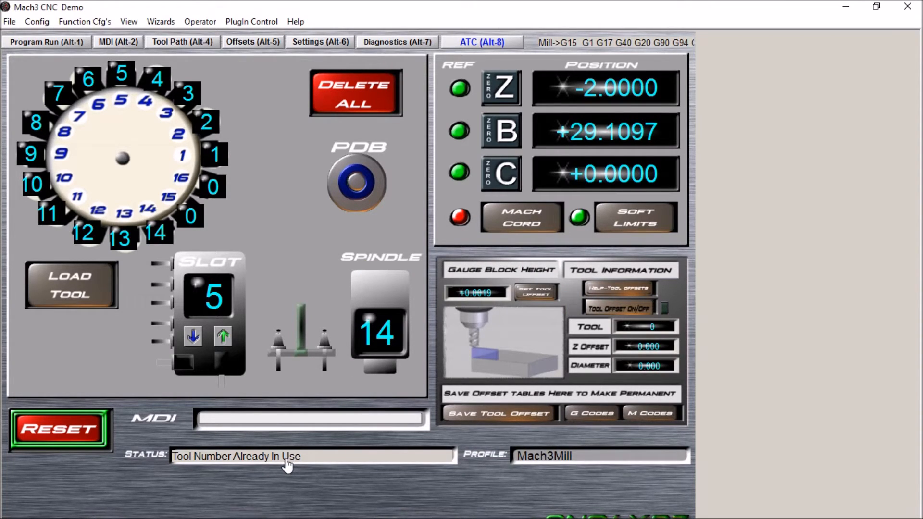
- Set the spindle tool number to 15 and load that tool into the drum, retrying the pivot retraction
left_click(389, 330)
type("15")
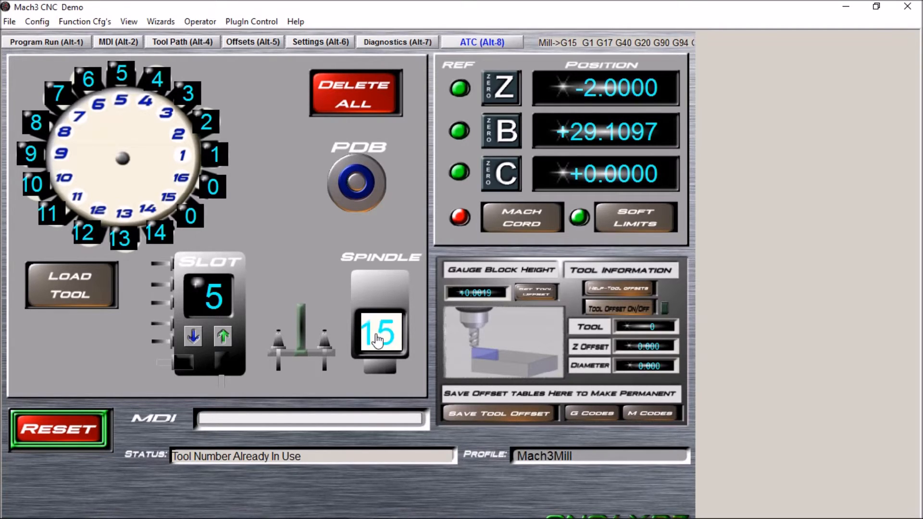
key("Return")
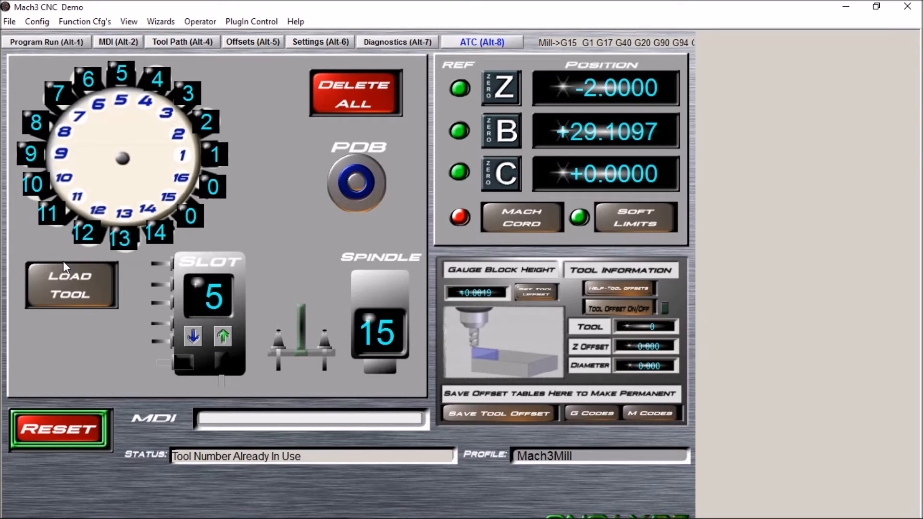
left_click(66, 293)
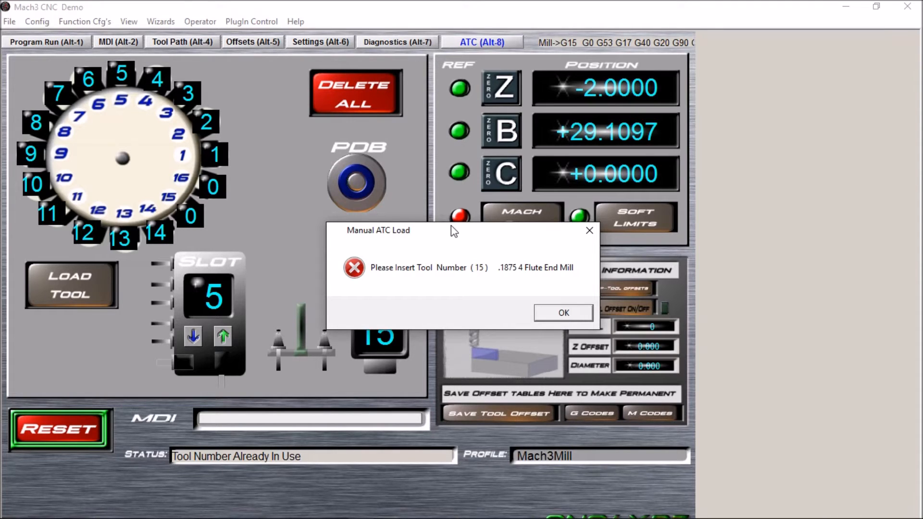
left_click_drag(449, 237, 671, 212)
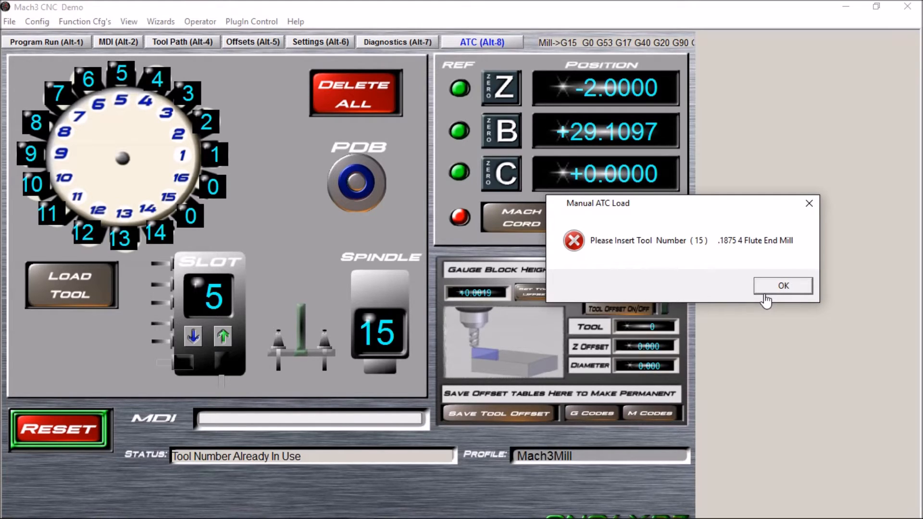
left_click(782, 287)
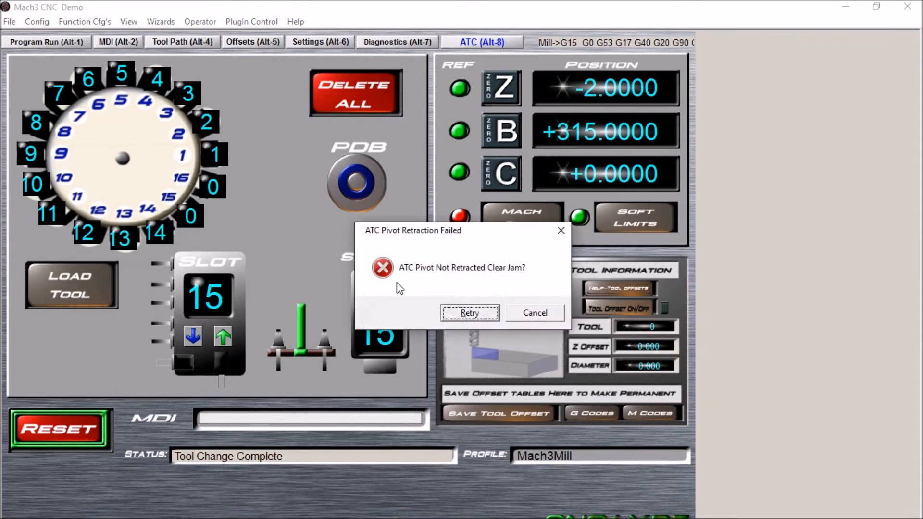
left_click(459, 315)
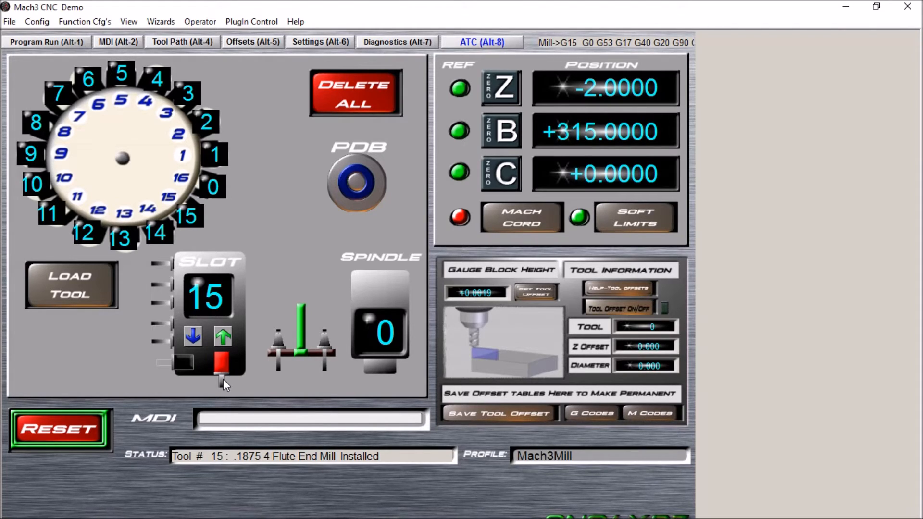
- Set the spindle tool number to 16 and load that tool into drum slot 16, acknowledging the insert-tool request
left_click(192, 367)
left_click(190, 367)
left_click(302, 354)
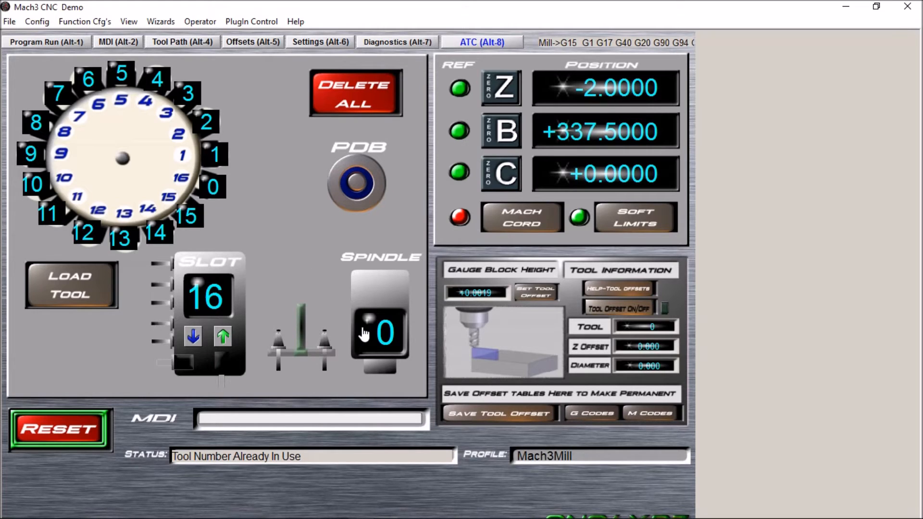
left_click(376, 338)
type("16")
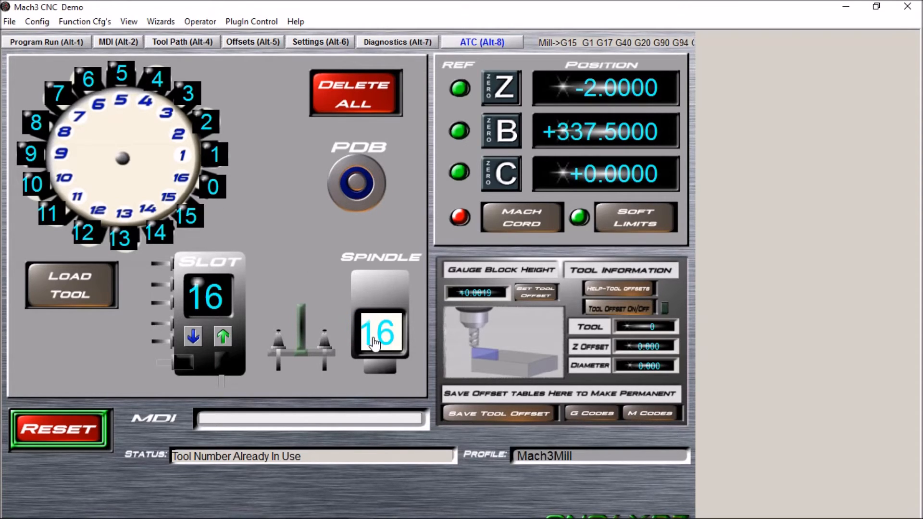
key("Return")
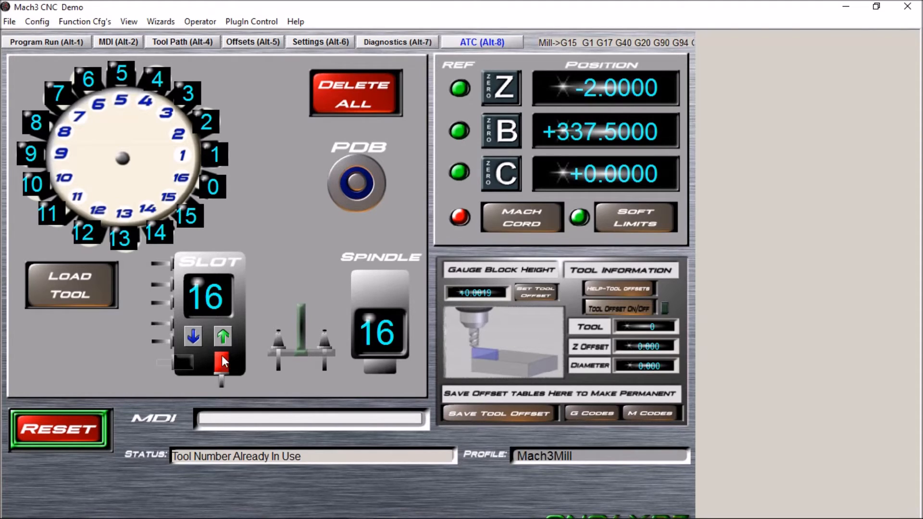
left_click(226, 387)
left_click(299, 356)
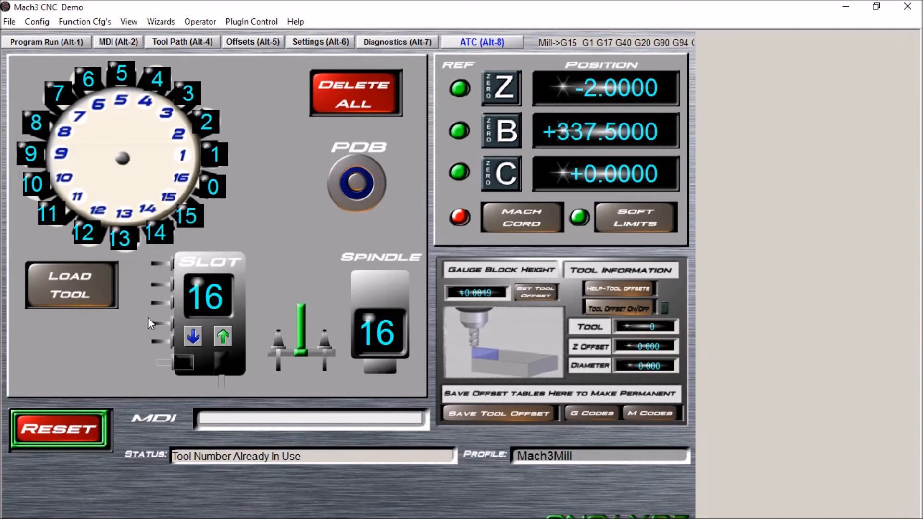
left_click(81, 294)
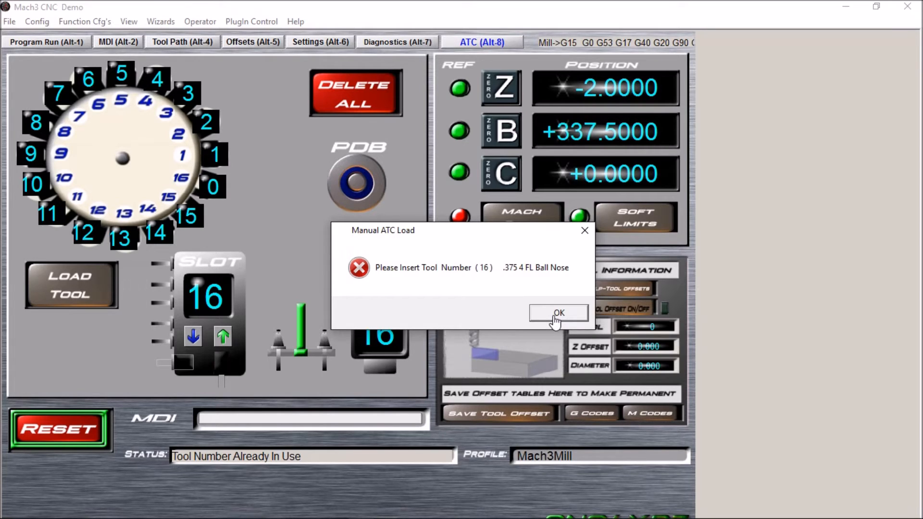
left_click(557, 315)
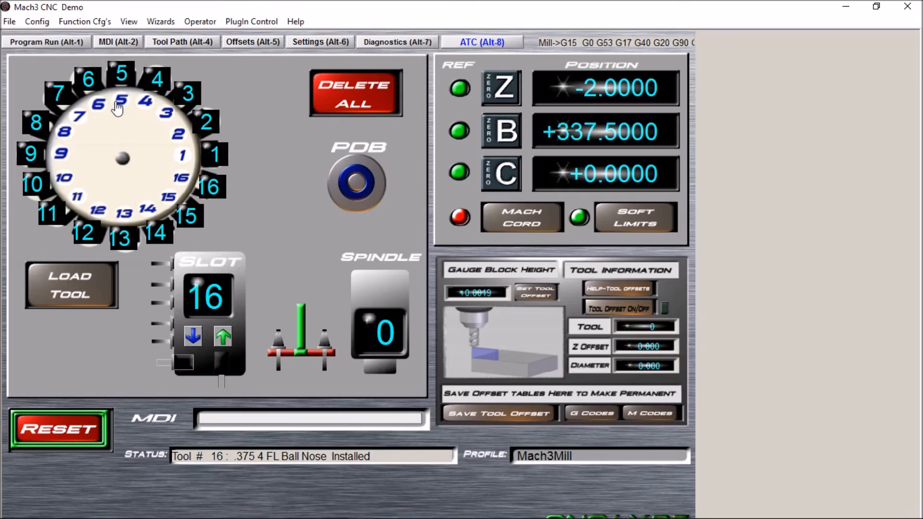
- Rotate the tool drum to slot 1, slot 2, slot 16 and finally slot 9
left_click(184, 158)
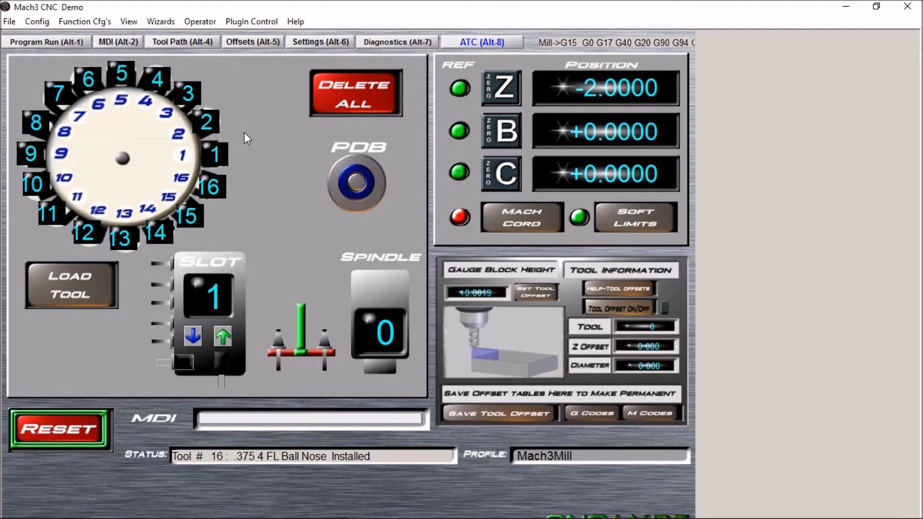
left_click(178, 134)
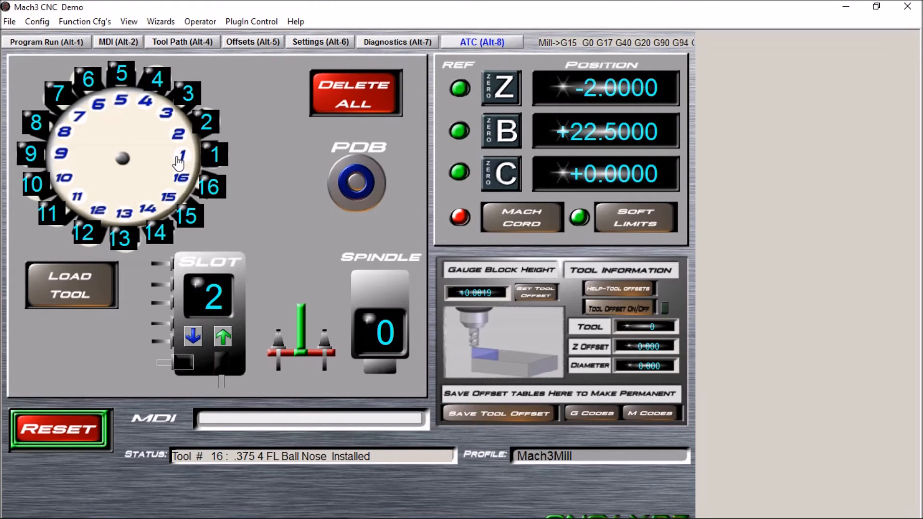
left_click(183, 176)
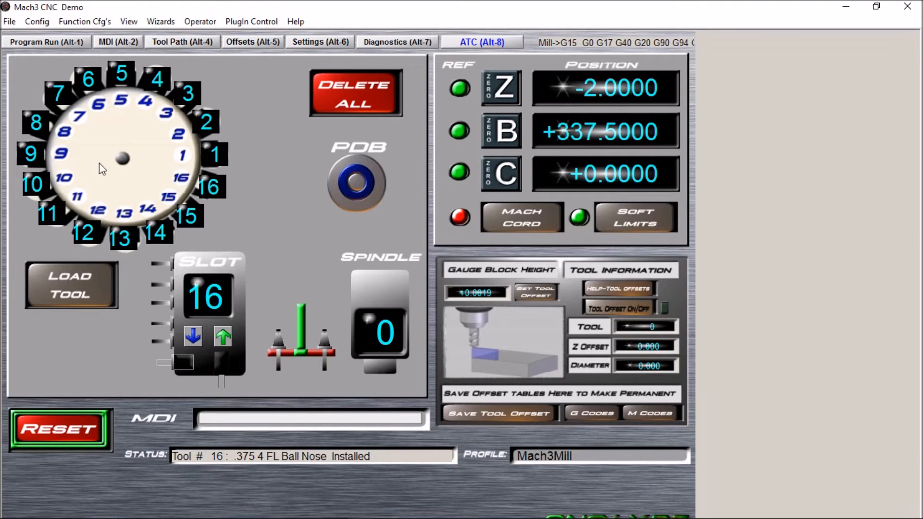
left_click(60, 156)
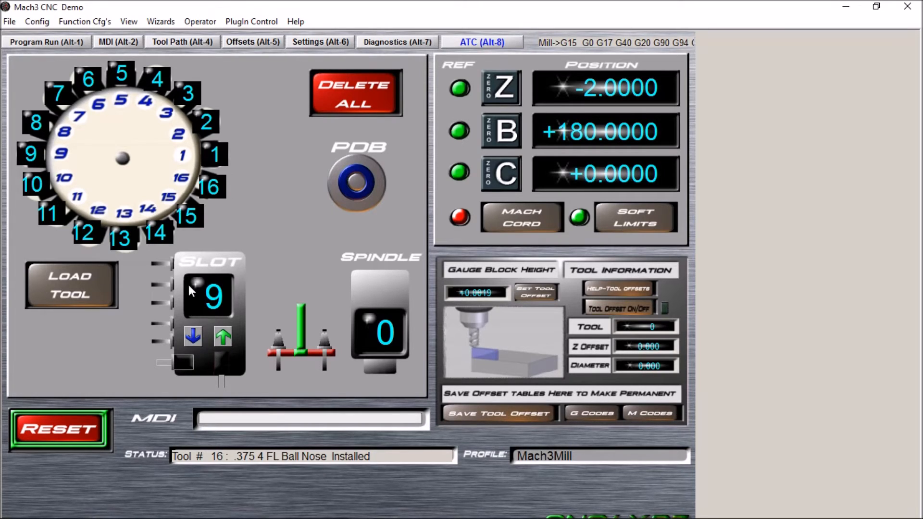
- Extend the tool pivot and set the tool number of drum slot 16 to 0
left_click(192, 340)
left_click(204, 187)
- Set the spindle tool number to 16 and try loading it from slot 9, answering the pivot extension failure
left_click(381, 335)
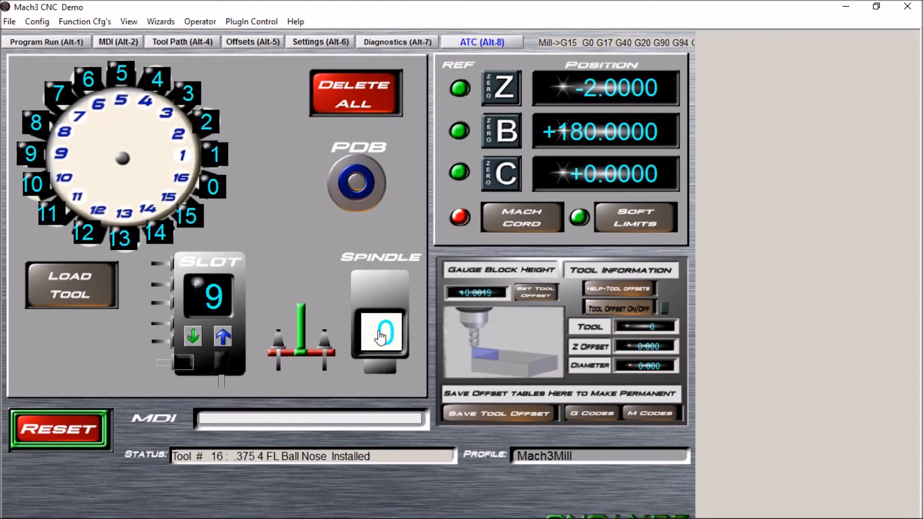
type("16")
key("Return")
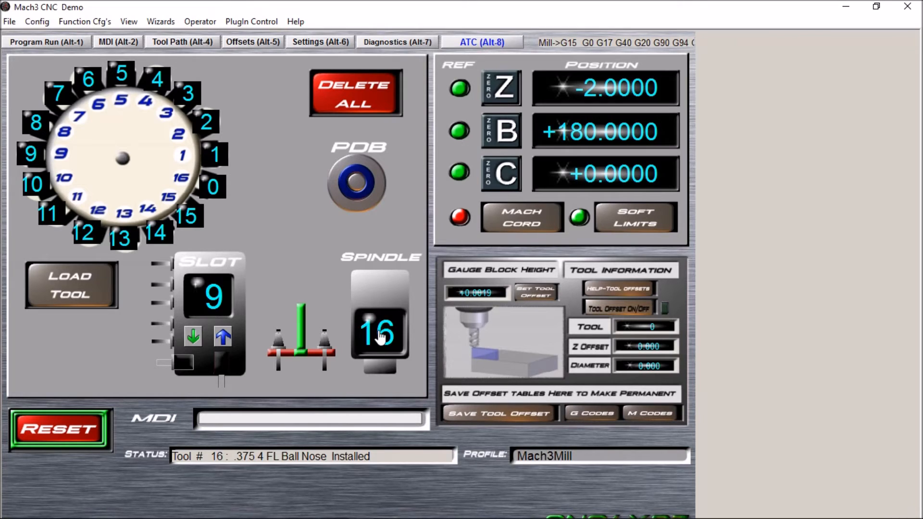
left_click(78, 279)
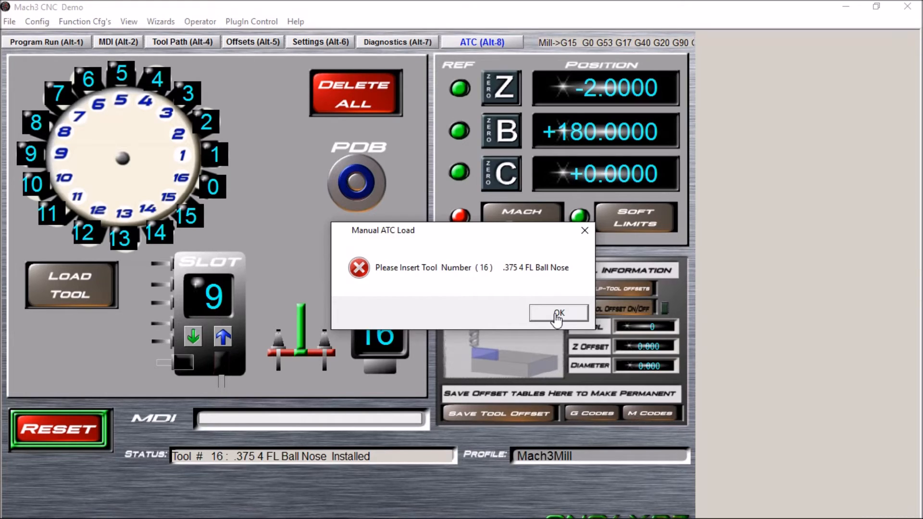
left_click(557, 314)
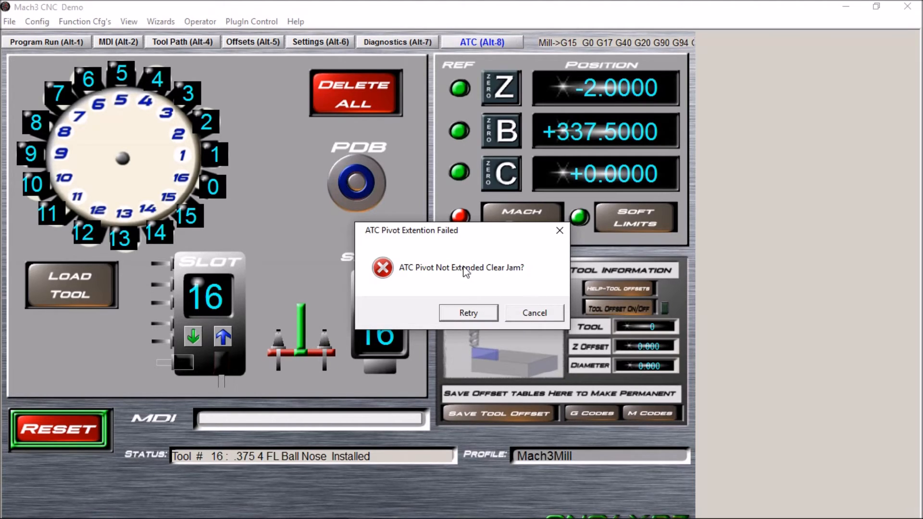
left_click(487, 317)
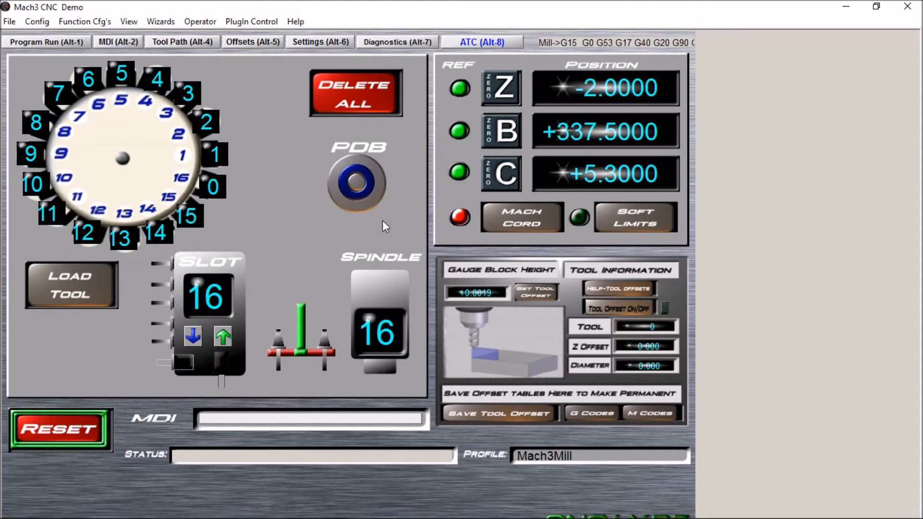
- Load tool 16 into the drum again, retrying the arm-clear check and the pivot retraction
left_click(87, 281)
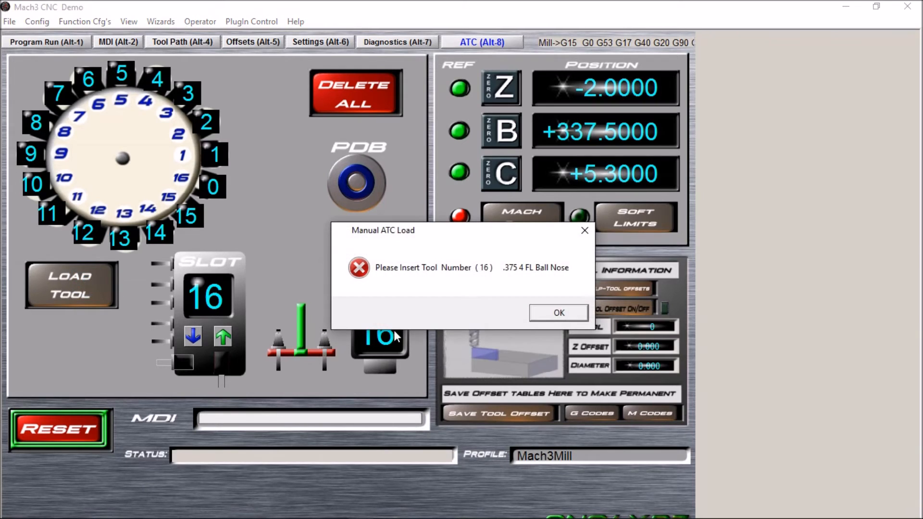
left_click(549, 316)
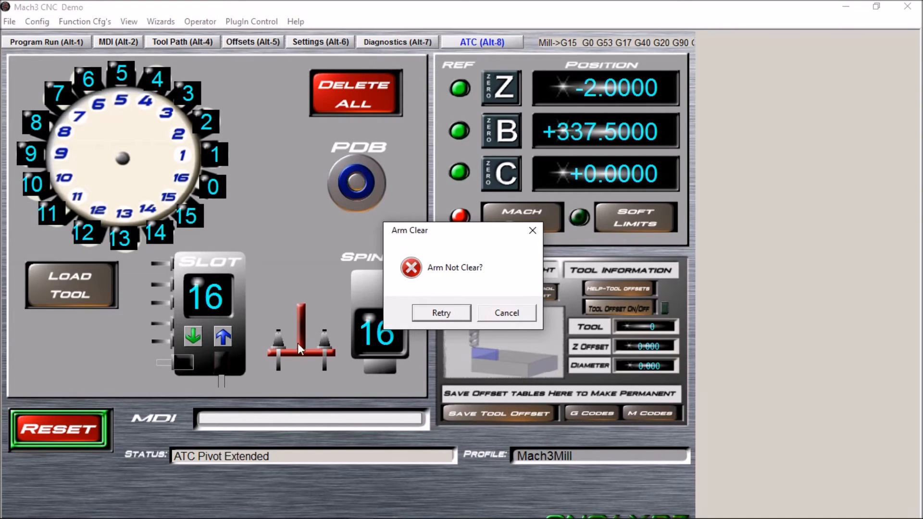
left_click(441, 314)
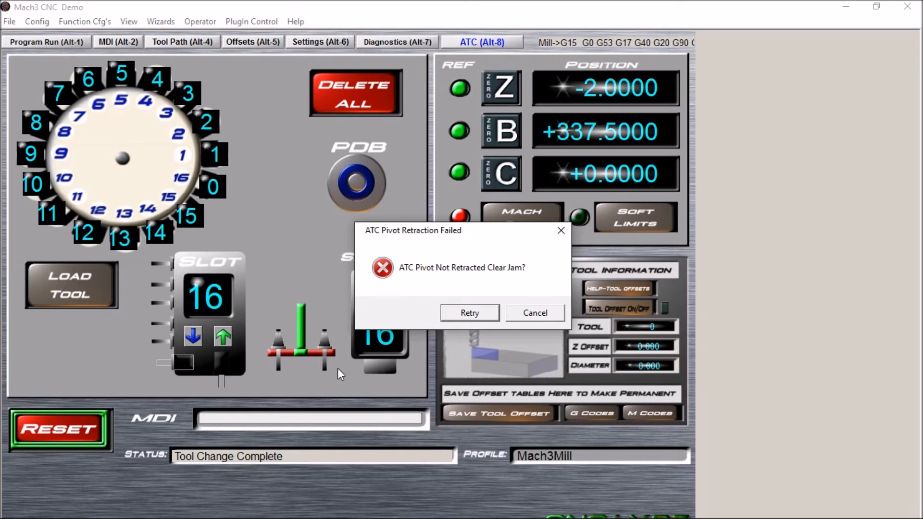
left_click(463, 310)
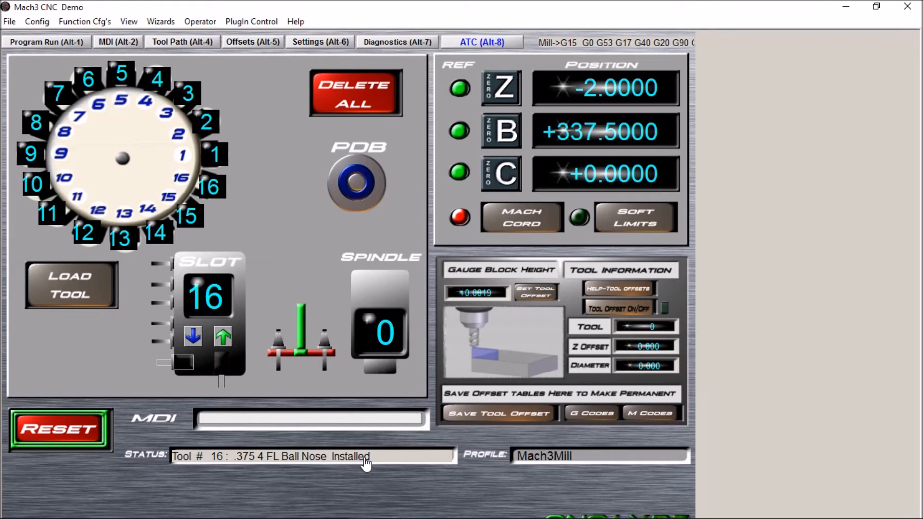
- Open the tool offset table and examine the entry for tool 16
left_click(502, 419)
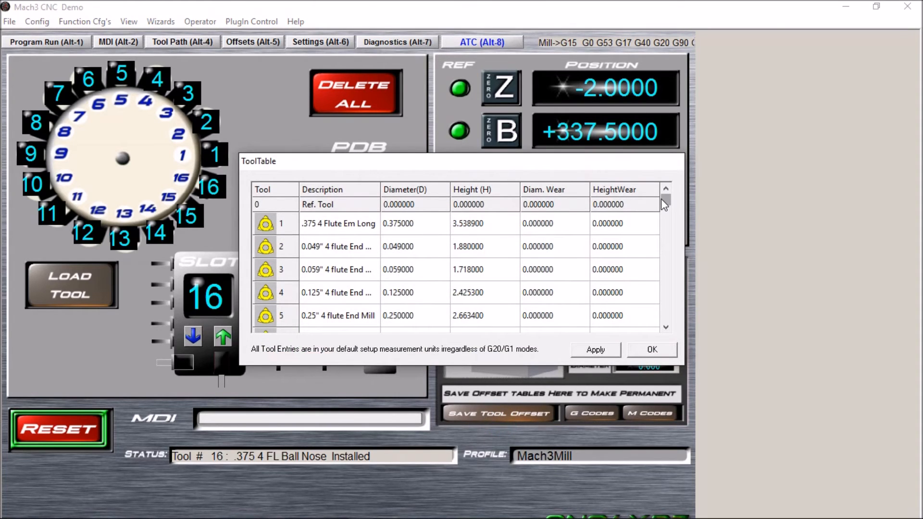
scroll(667, 202, "down", 7)
scroll(667, 202, "up", 1)
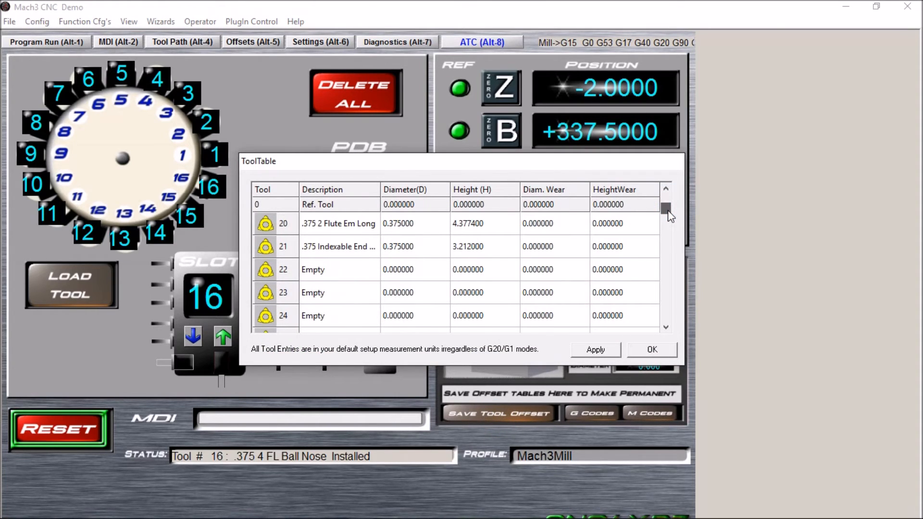
left_click(665, 191)
left_click(665, 191)
left_click(666, 190)
left_click(665, 191)
left_click(665, 191)
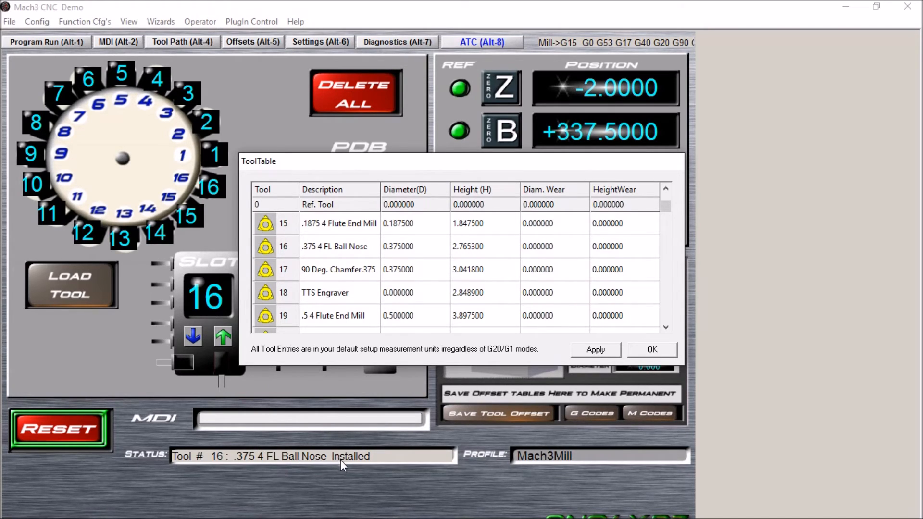
- Close the tool table and start running the loaded ATC Test.nc program, watching it on the tool changer screen
left_click(643, 350)
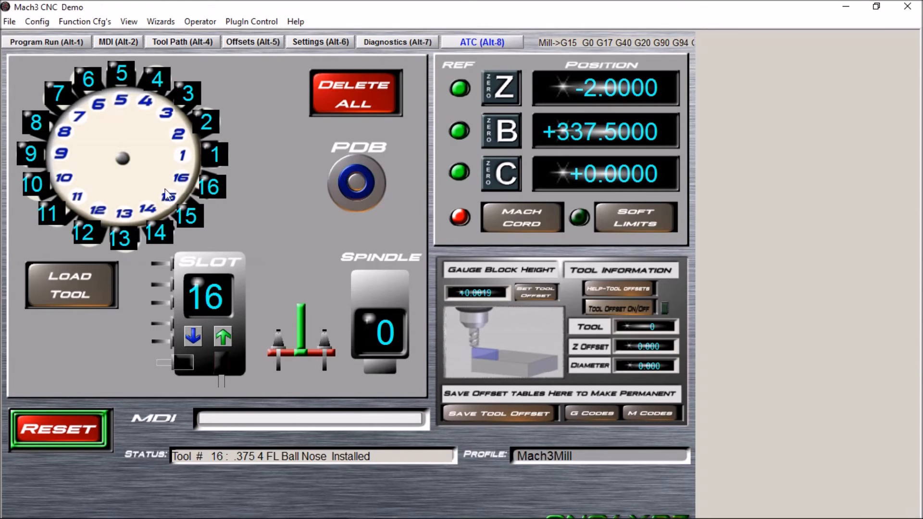
left_click(58, 44)
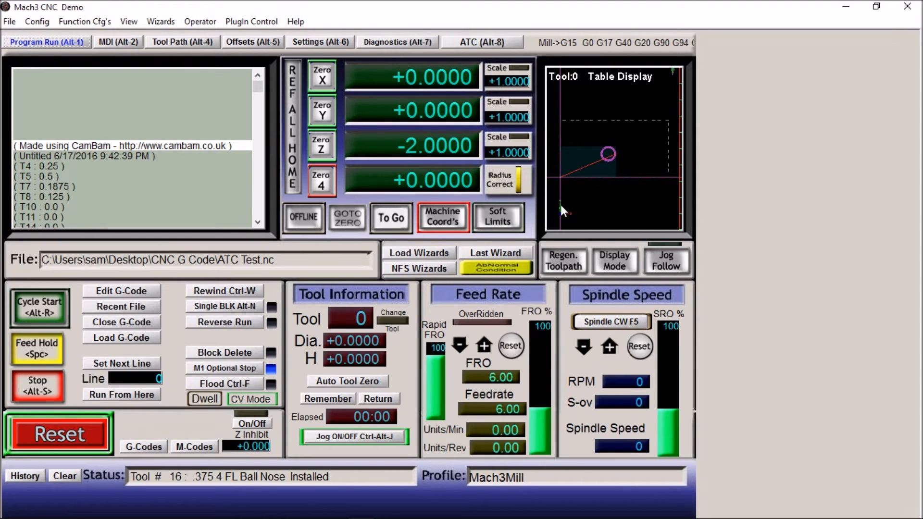
left_click(468, 47)
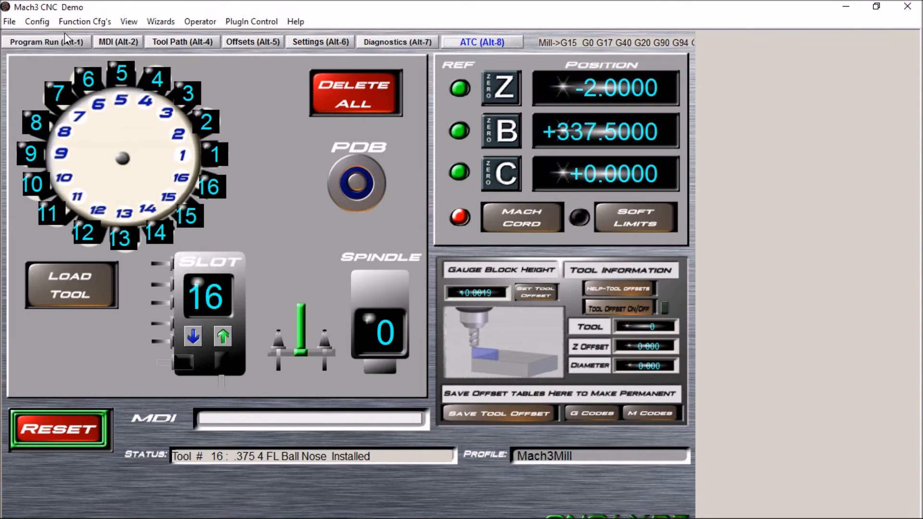
left_click(55, 44)
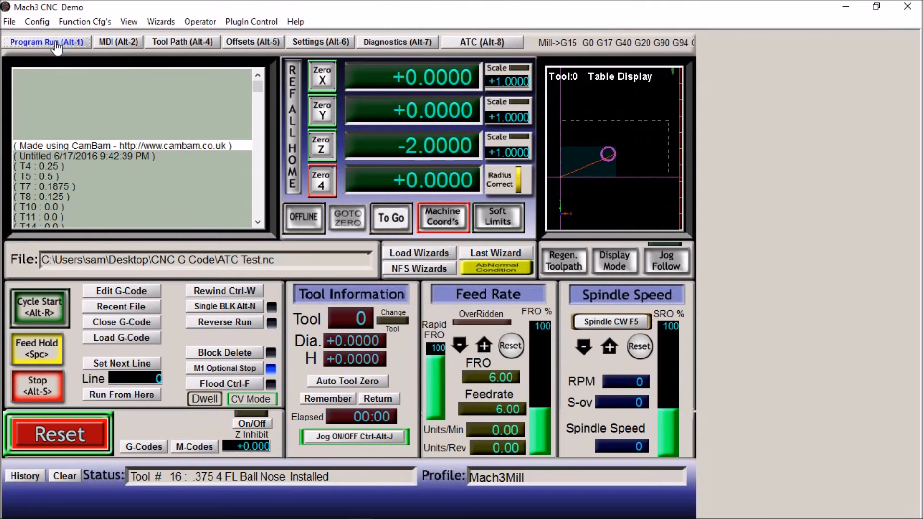
left_click(40, 309)
left_click(478, 44)
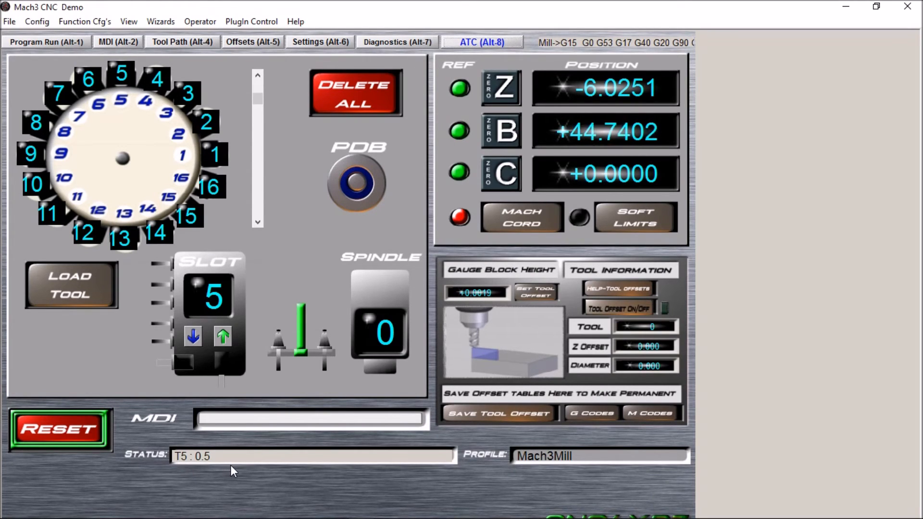
- Check the diagnostics during the change to tool 5 and retry the arm-clear check
left_click(421, 42)
left_click(459, 45)
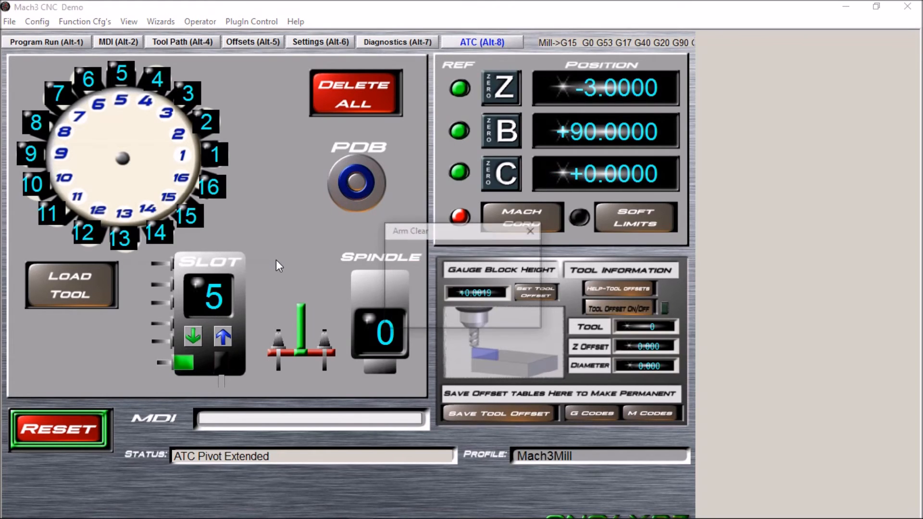
left_click(441, 314)
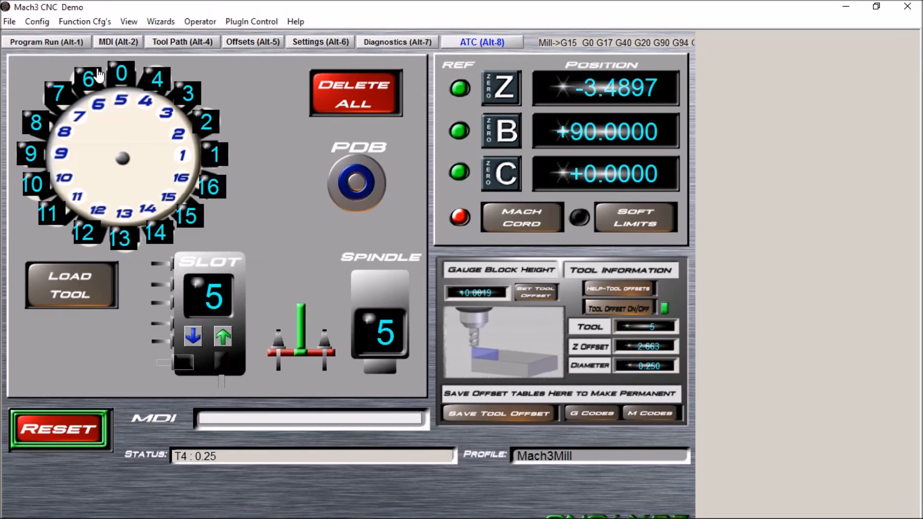
- Examine the running program's code, tilted toolpath, diagnostics and tool changer status while tool 5 cuts and the tool 4 change starts
left_click(74, 45)
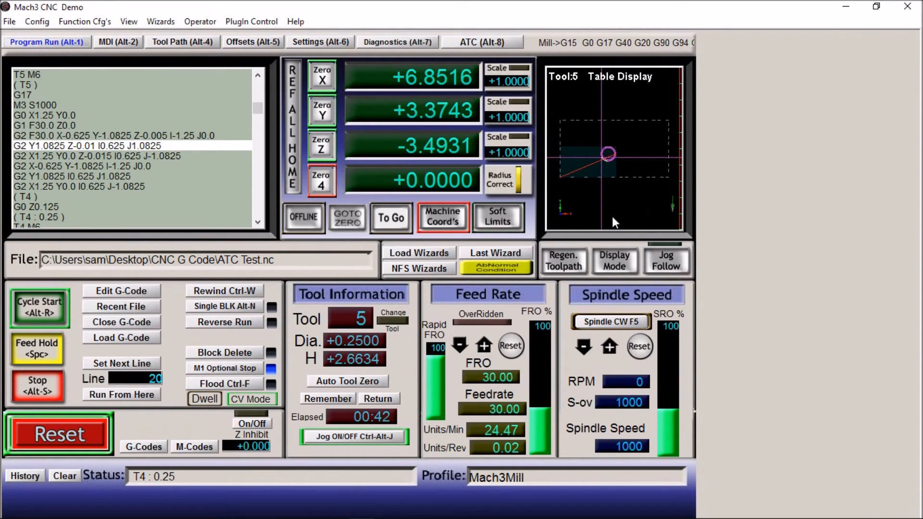
left_click_drag(615, 165, 618, 193)
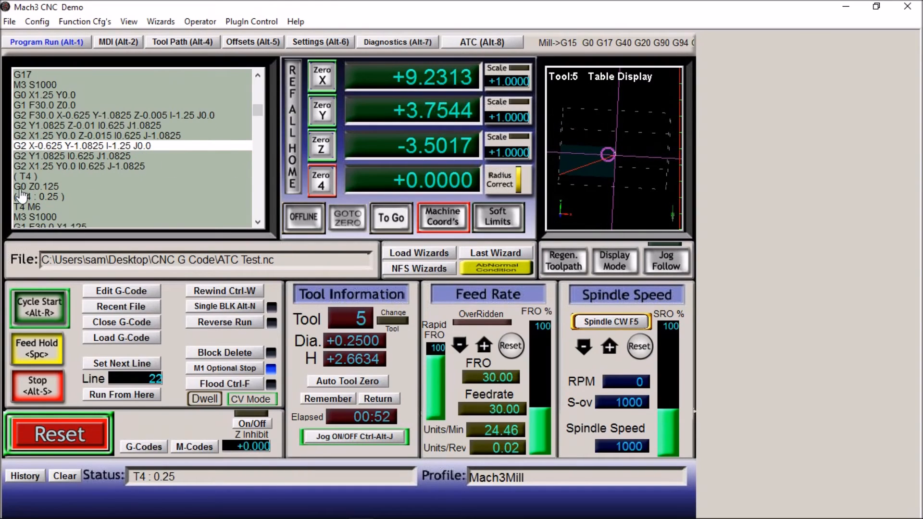
left_click(474, 42)
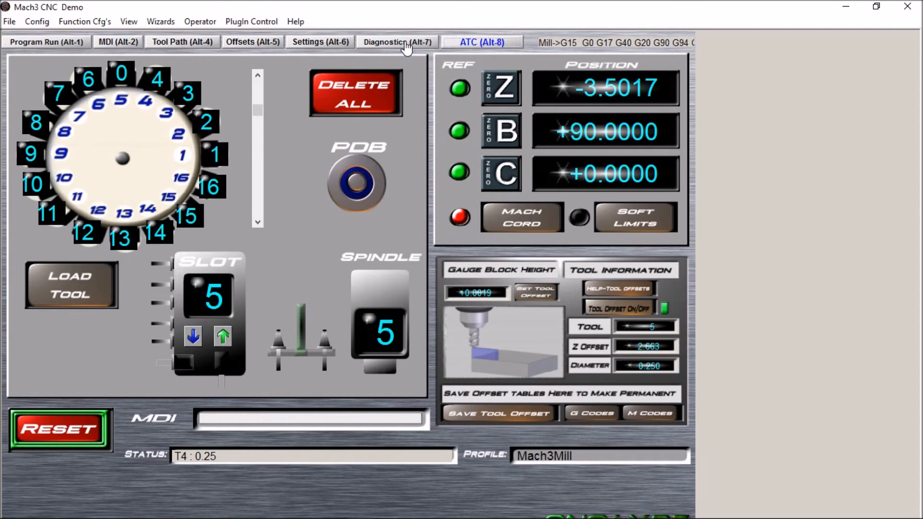
left_click(406, 43)
left_click(476, 41)
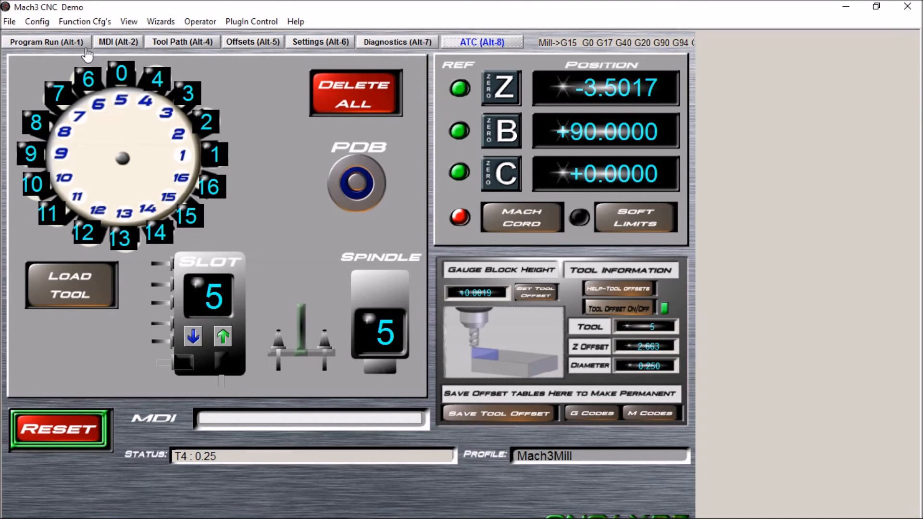
left_click(66, 44)
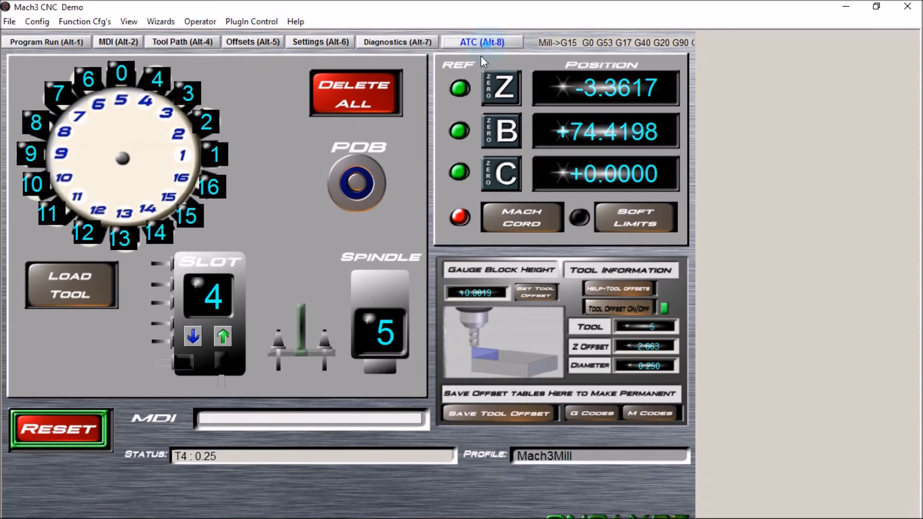
left_click(481, 42)
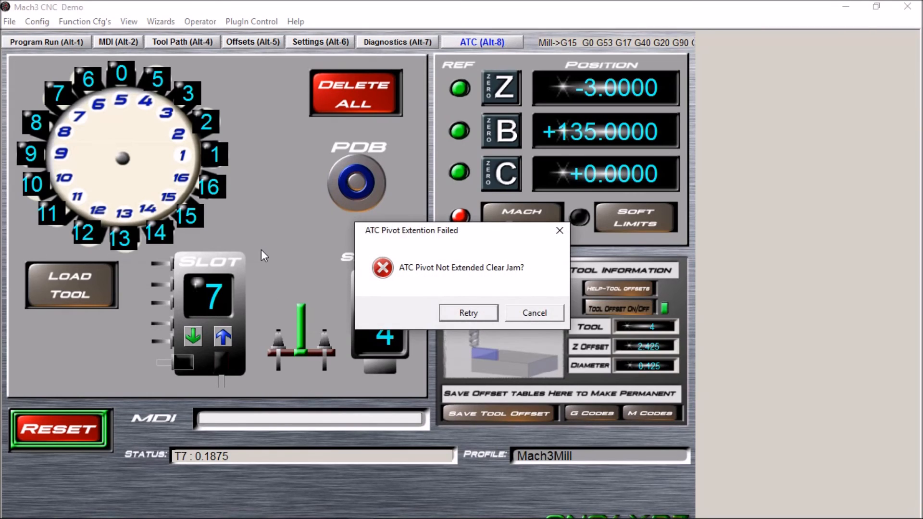
- Carry the program through the change to tool 7, retrying the pivot extension and the pivot retraction
left_click(473, 311)
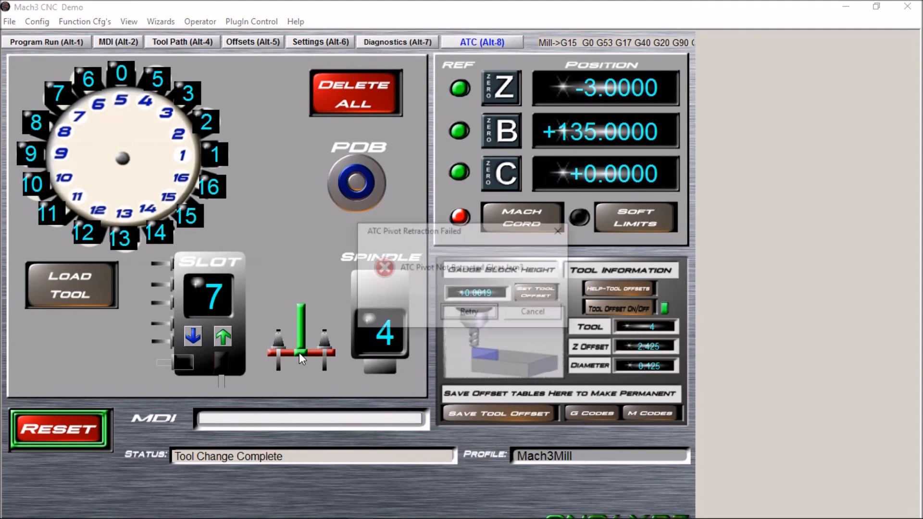
left_click(474, 314)
left_click(372, 364)
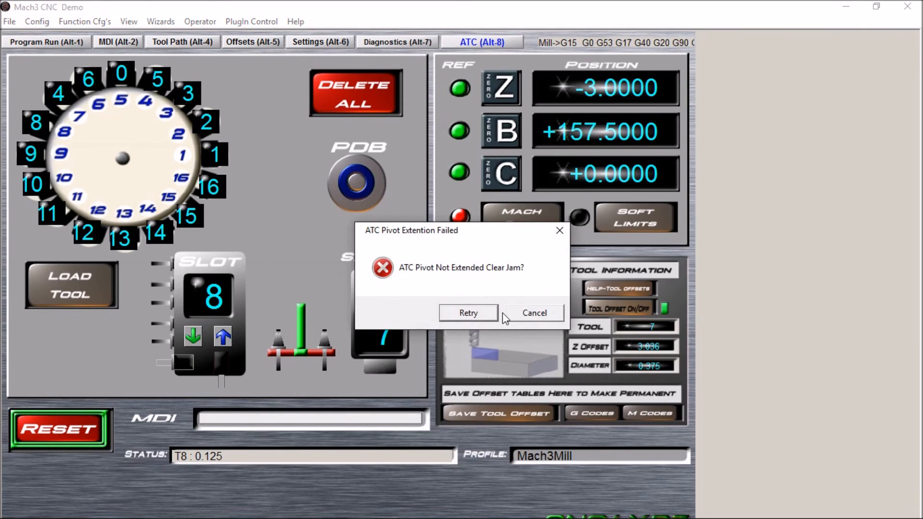
- Carry the program through the change to tool 8, retrying the pivot extension and the arm-clear check
left_click(465, 315)
left_click(467, 313)
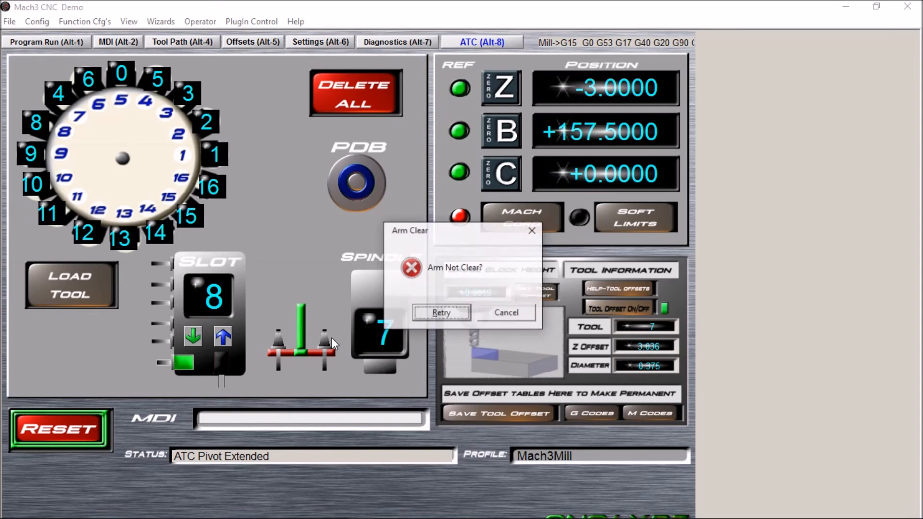
left_click(448, 313)
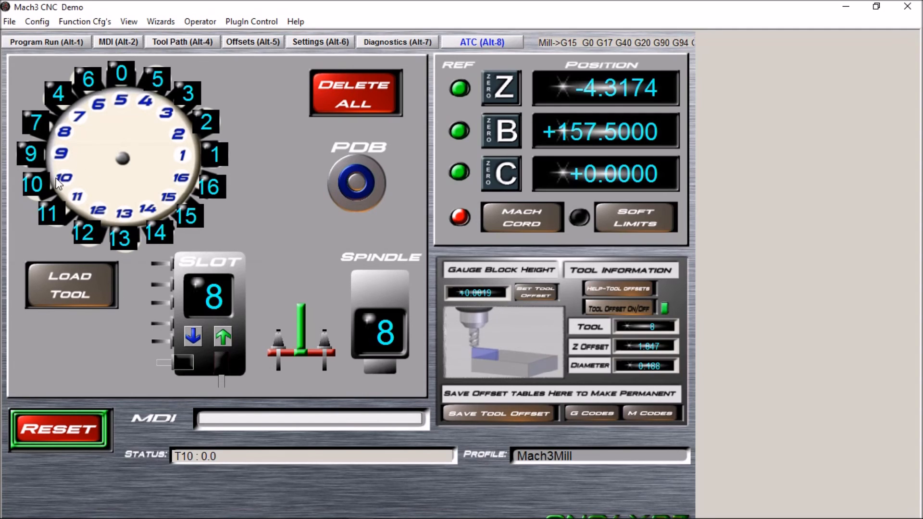
- Continue the program through the changes to tools 10 and 11, retrying the pivot retraction and the other tool changer faults
left_click(44, 187)
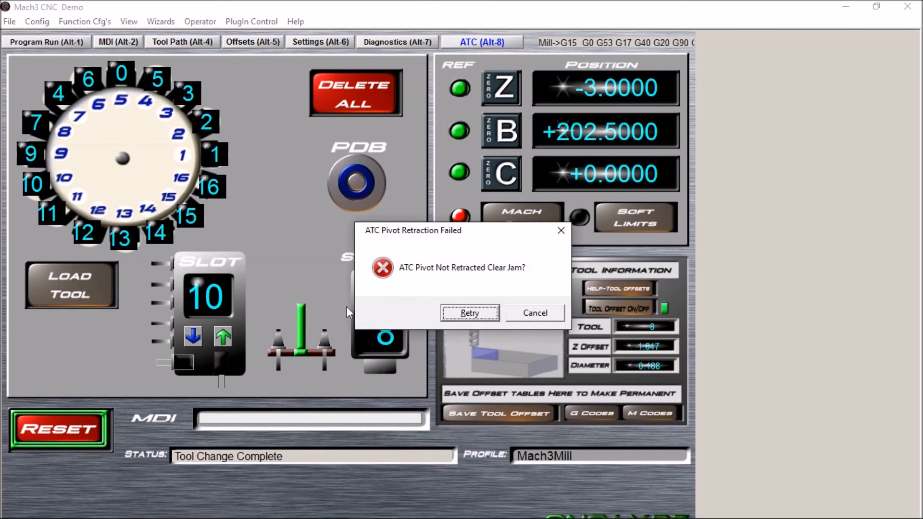
left_click(447, 308)
left_click(460, 317)
left_click(460, 312)
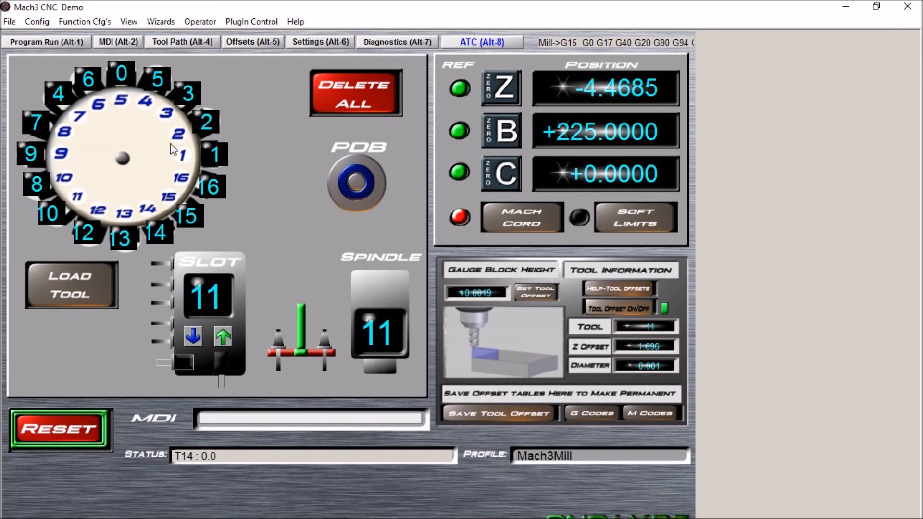
- Put the running program on feed hold and bring up the Notepad notes beside the tool changer screen
left_click(38, 43)
left_click(33, 354)
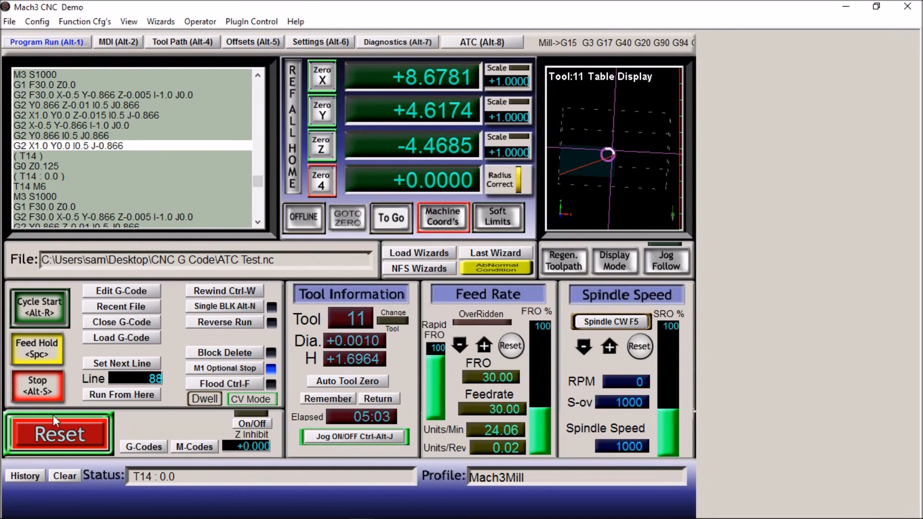
left_click(474, 42)
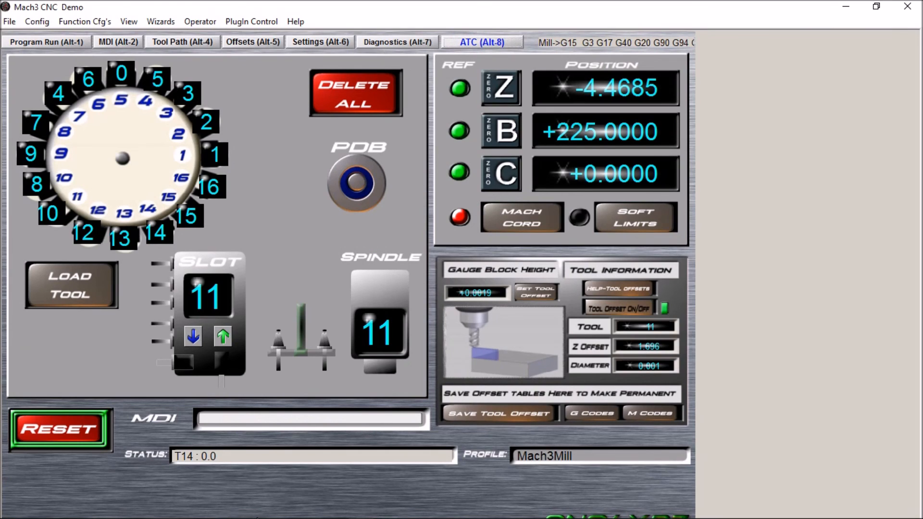
left_click(136, 509)
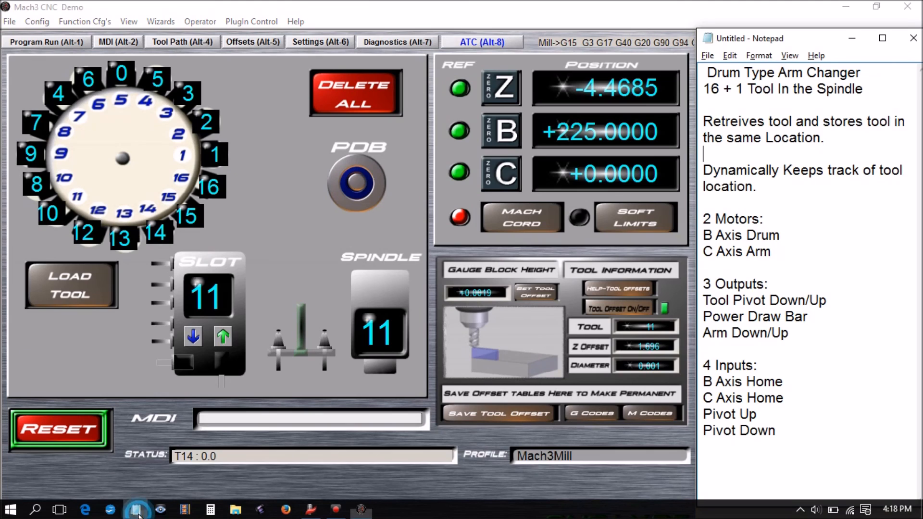